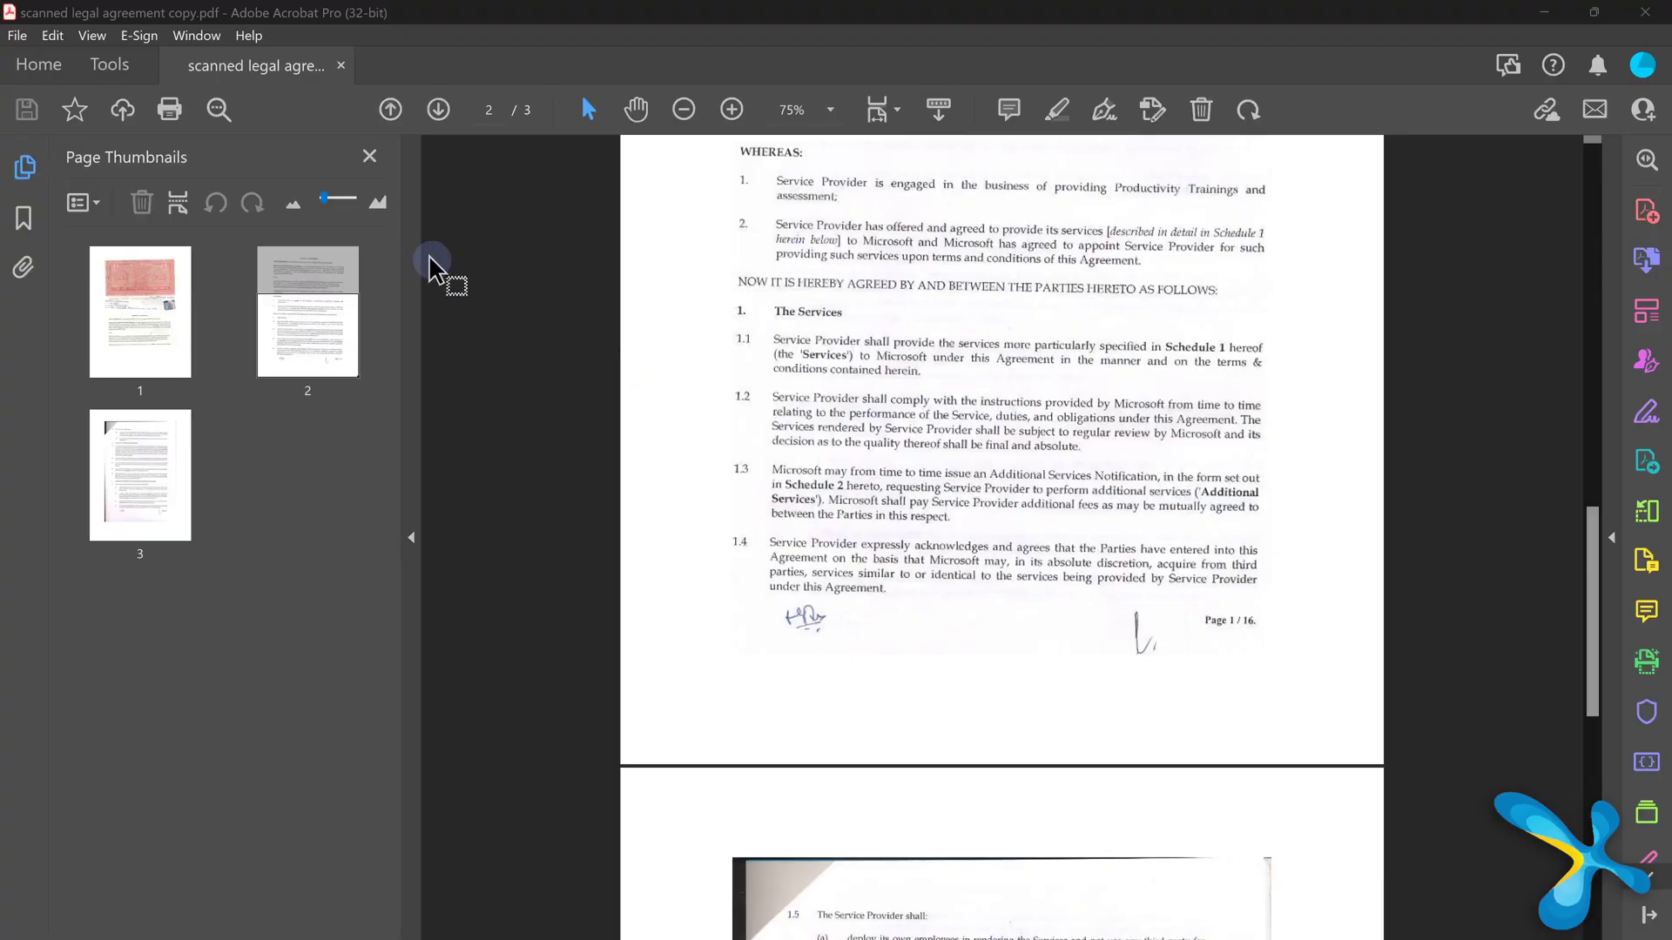
Print all three agreement pages from Acrobat to the OneNote (Desktop) printer
{"action": "left_click", "coordinate": [17, 34]}
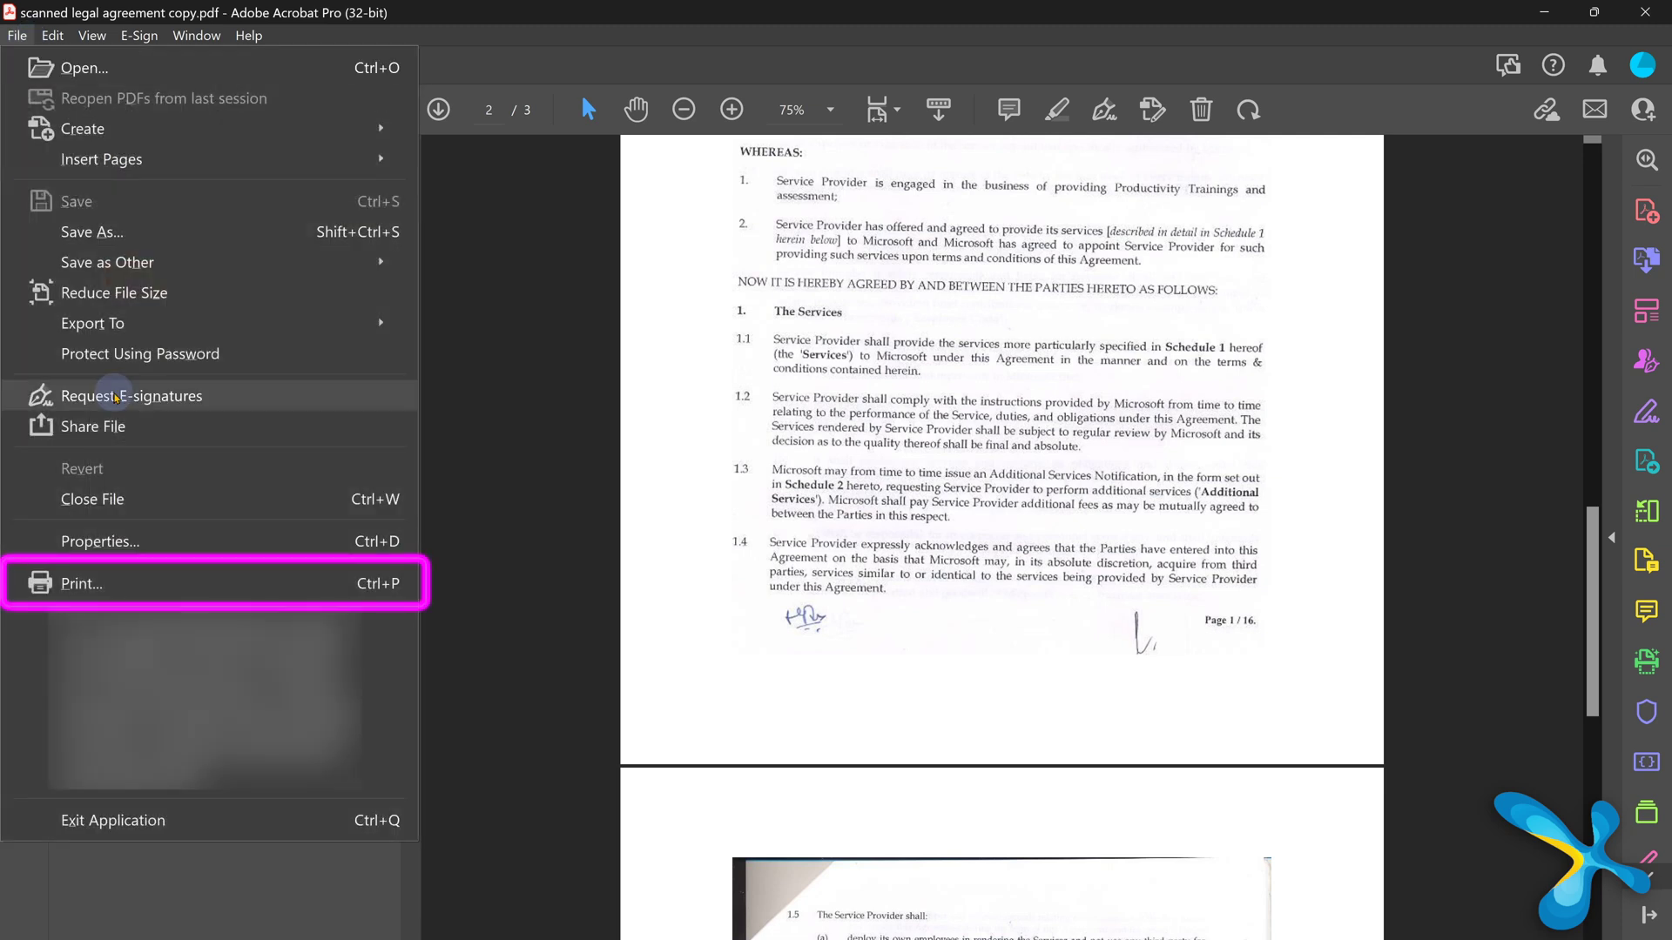
{"action": "left_click", "coordinate": [80, 582]}
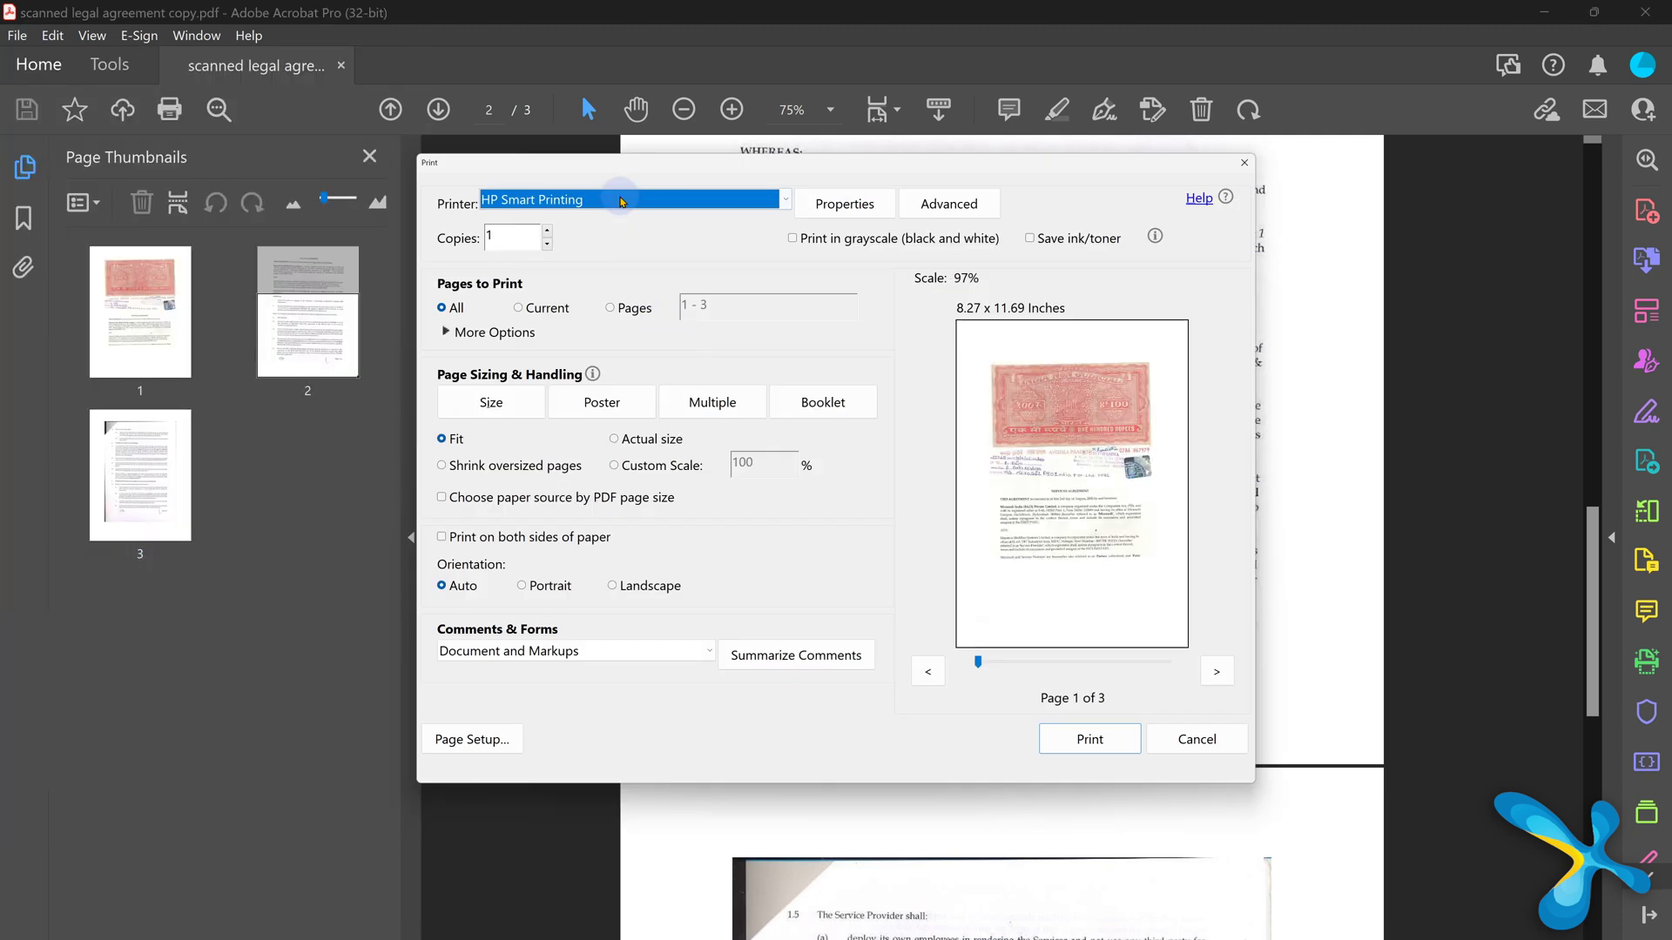
{"action": "left_click", "coordinate": [620, 200]}
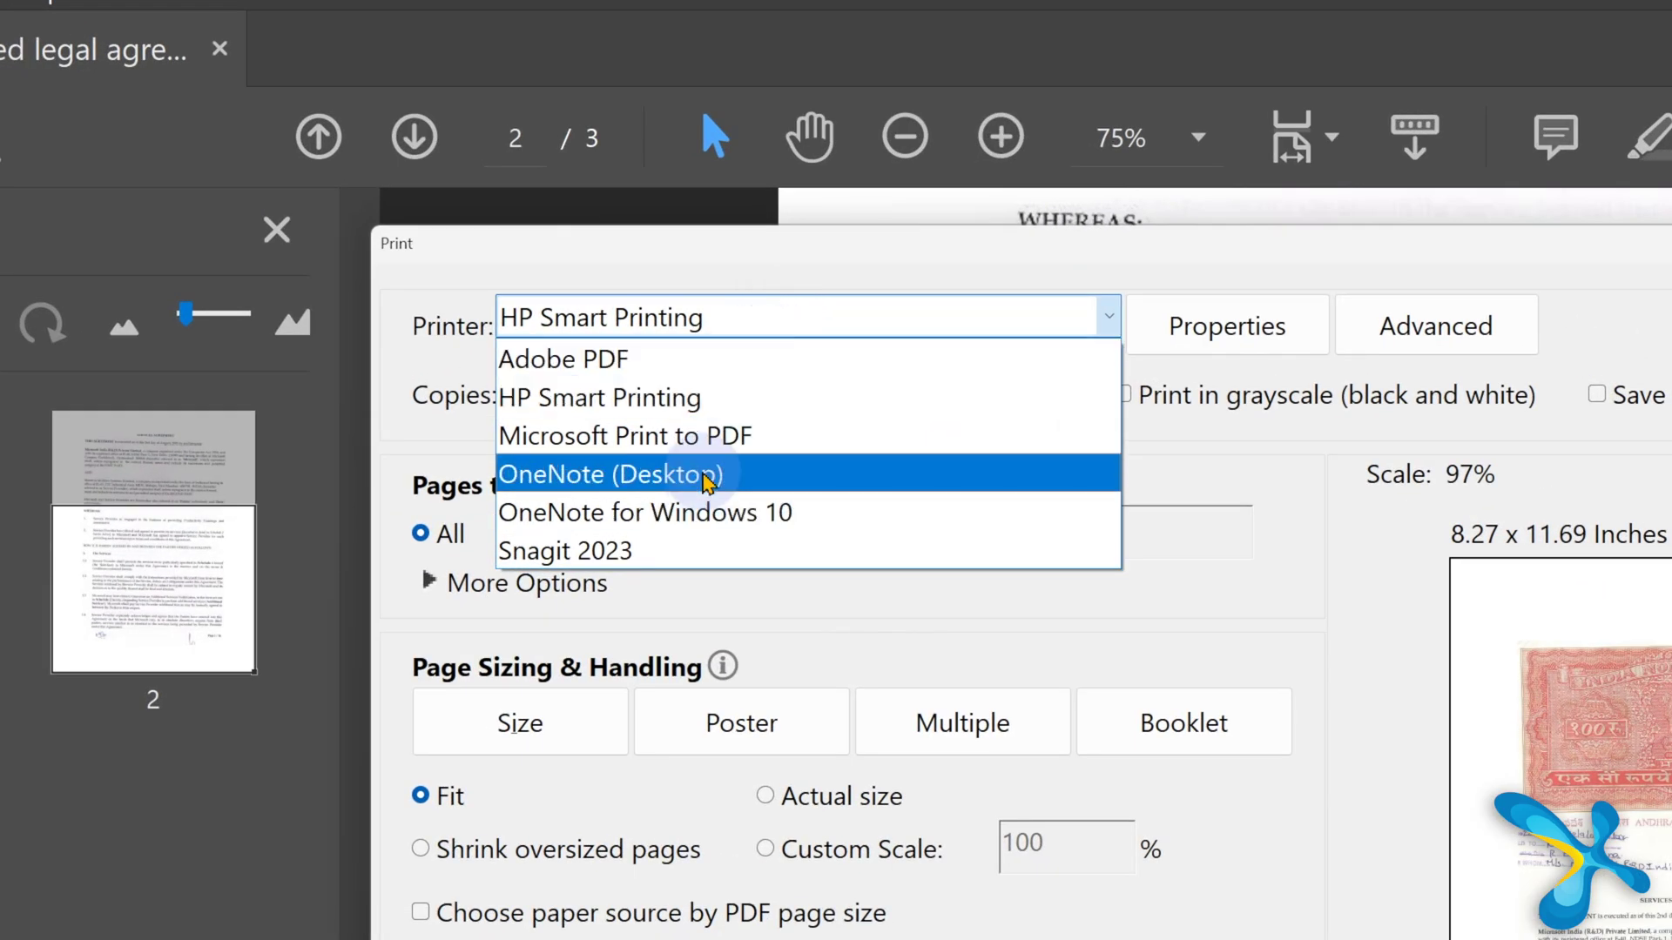
{"action": "left_click", "coordinate": [706, 483]}
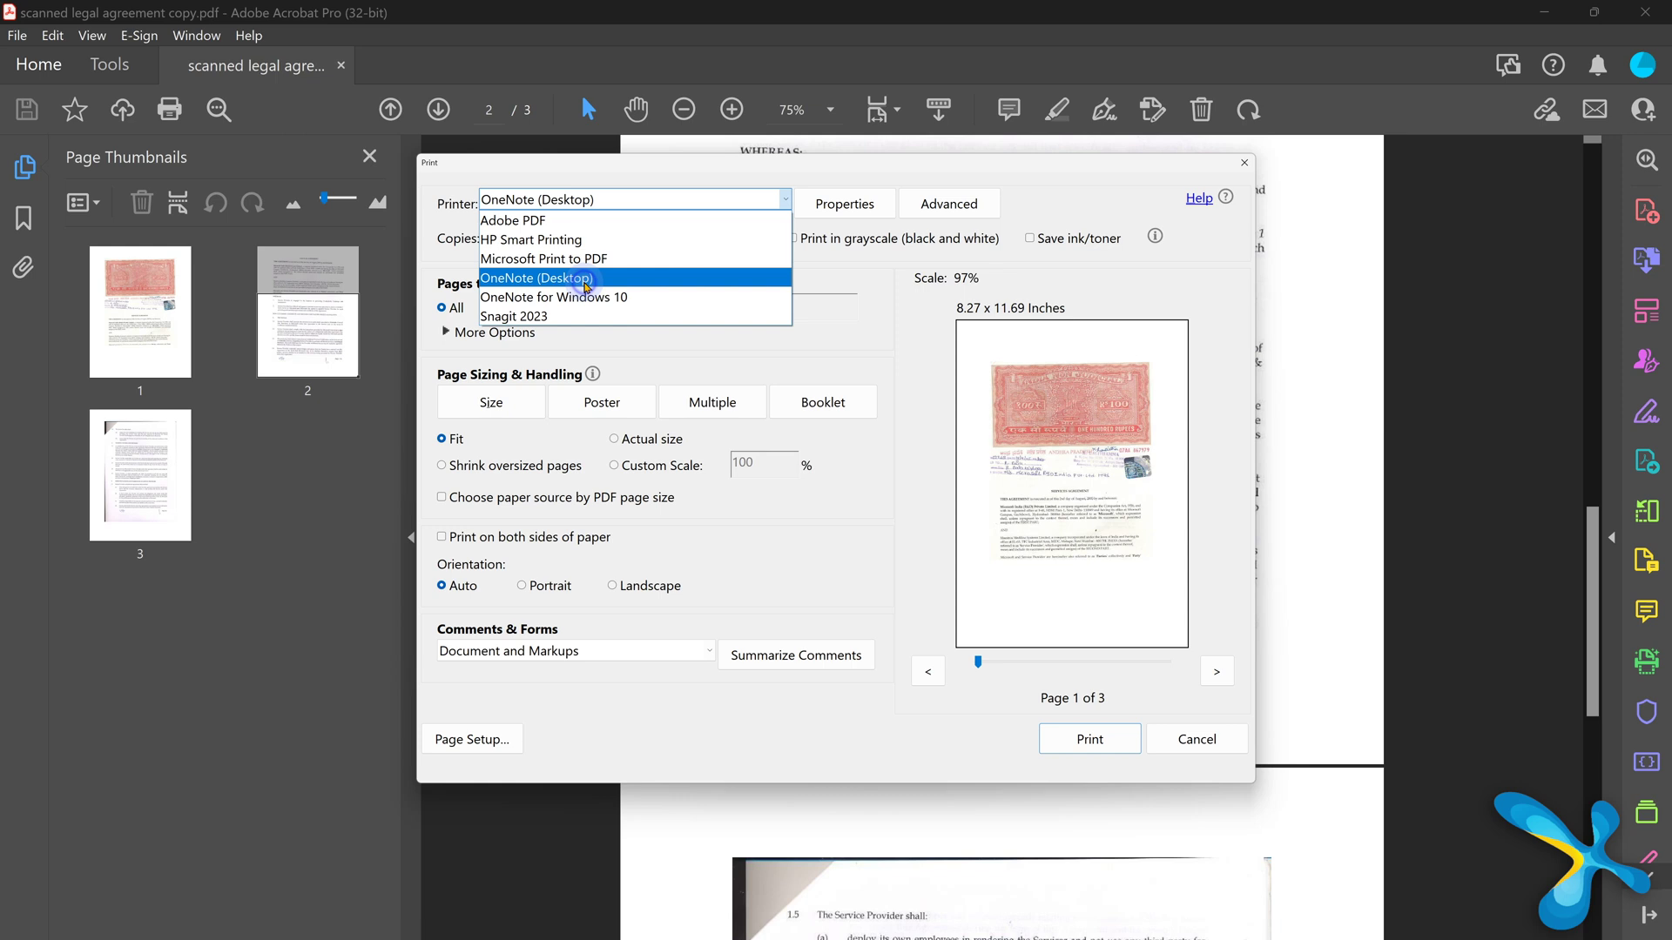
{"action": "left_click", "coordinate": [586, 286]}
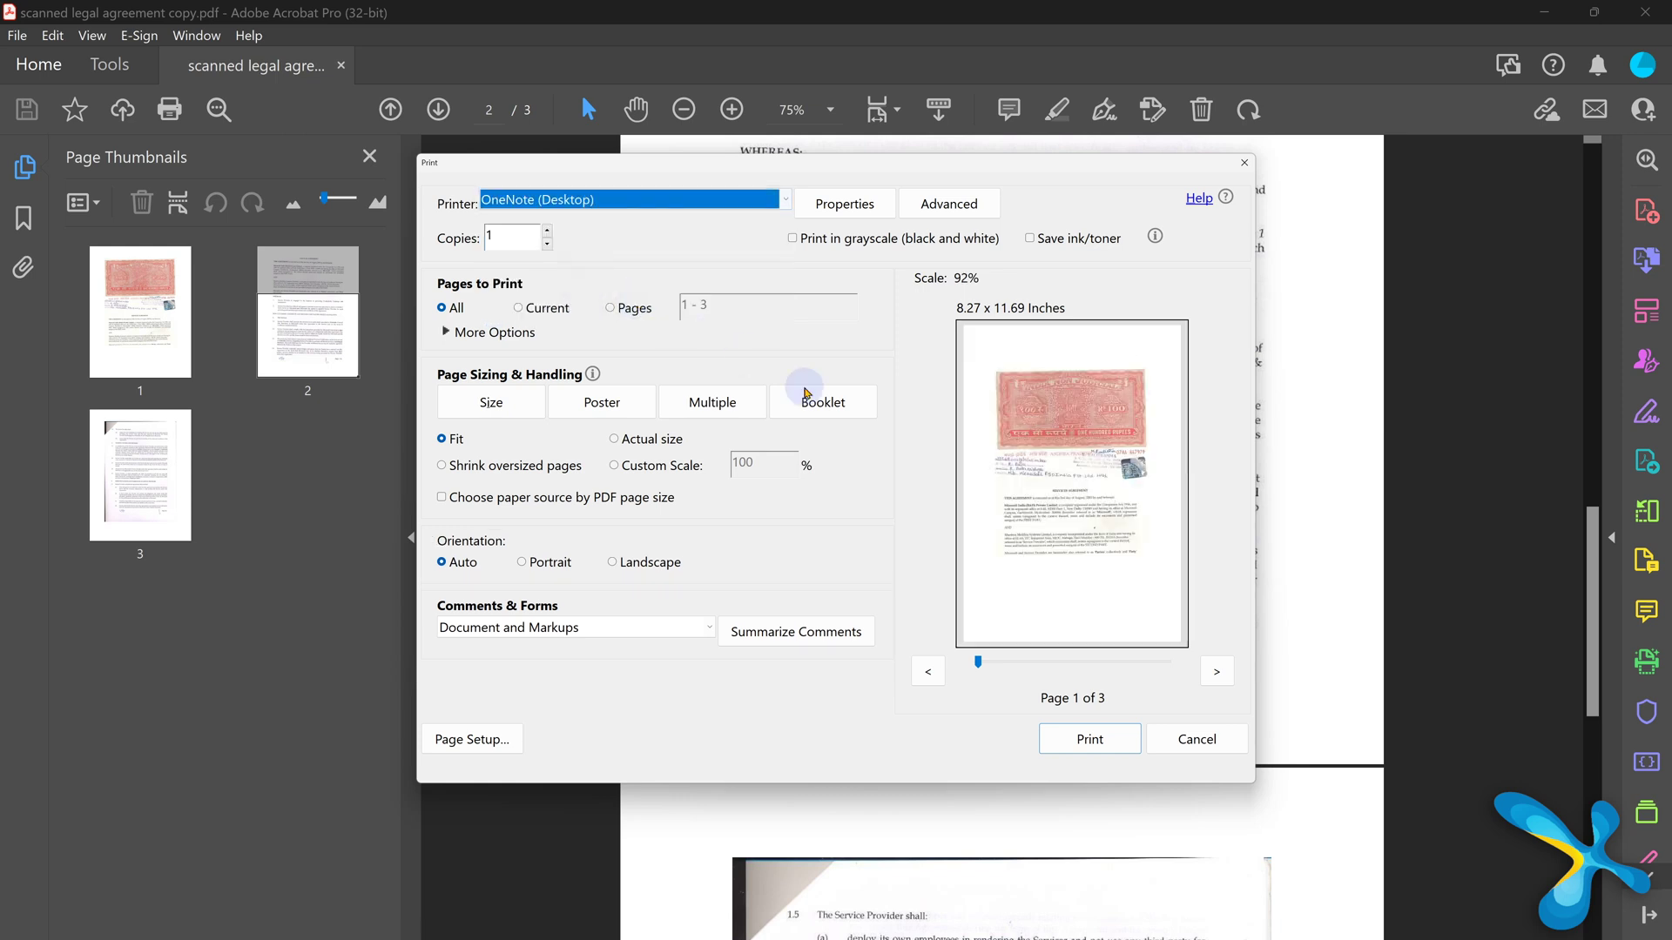
{"action": "left_click", "coordinate": [1093, 740]}
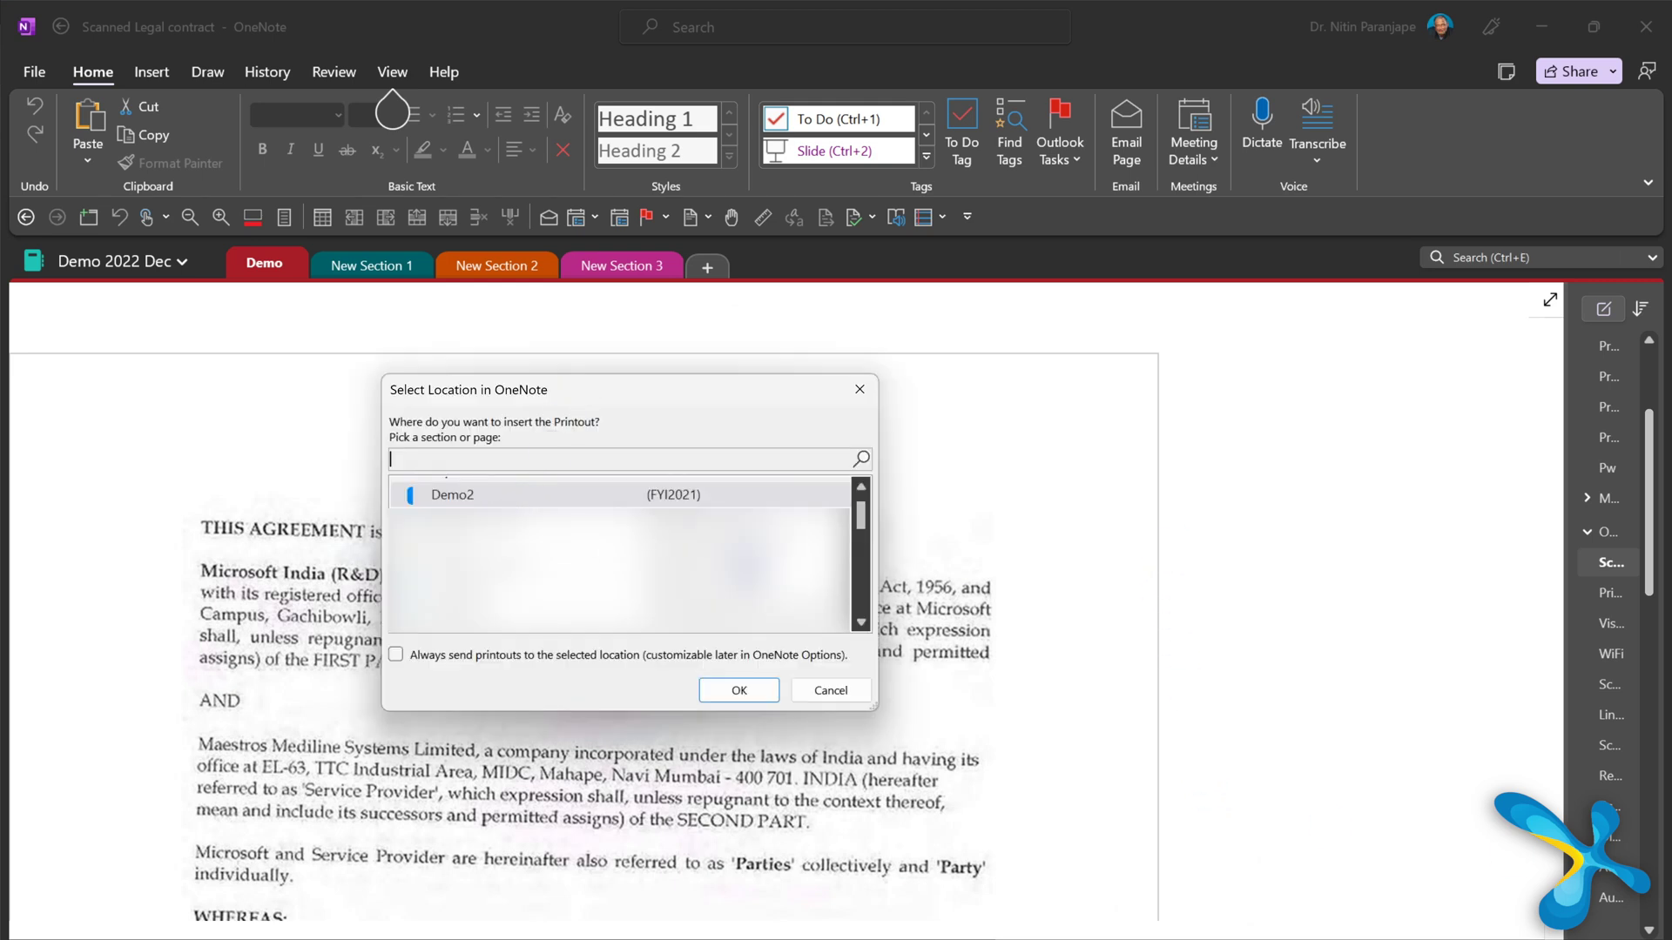
Insert the printout into the Demo2 section of FYI2021 and scroll through the new Printout page
{"action": "left_click", "coordinate": [769, 696]}
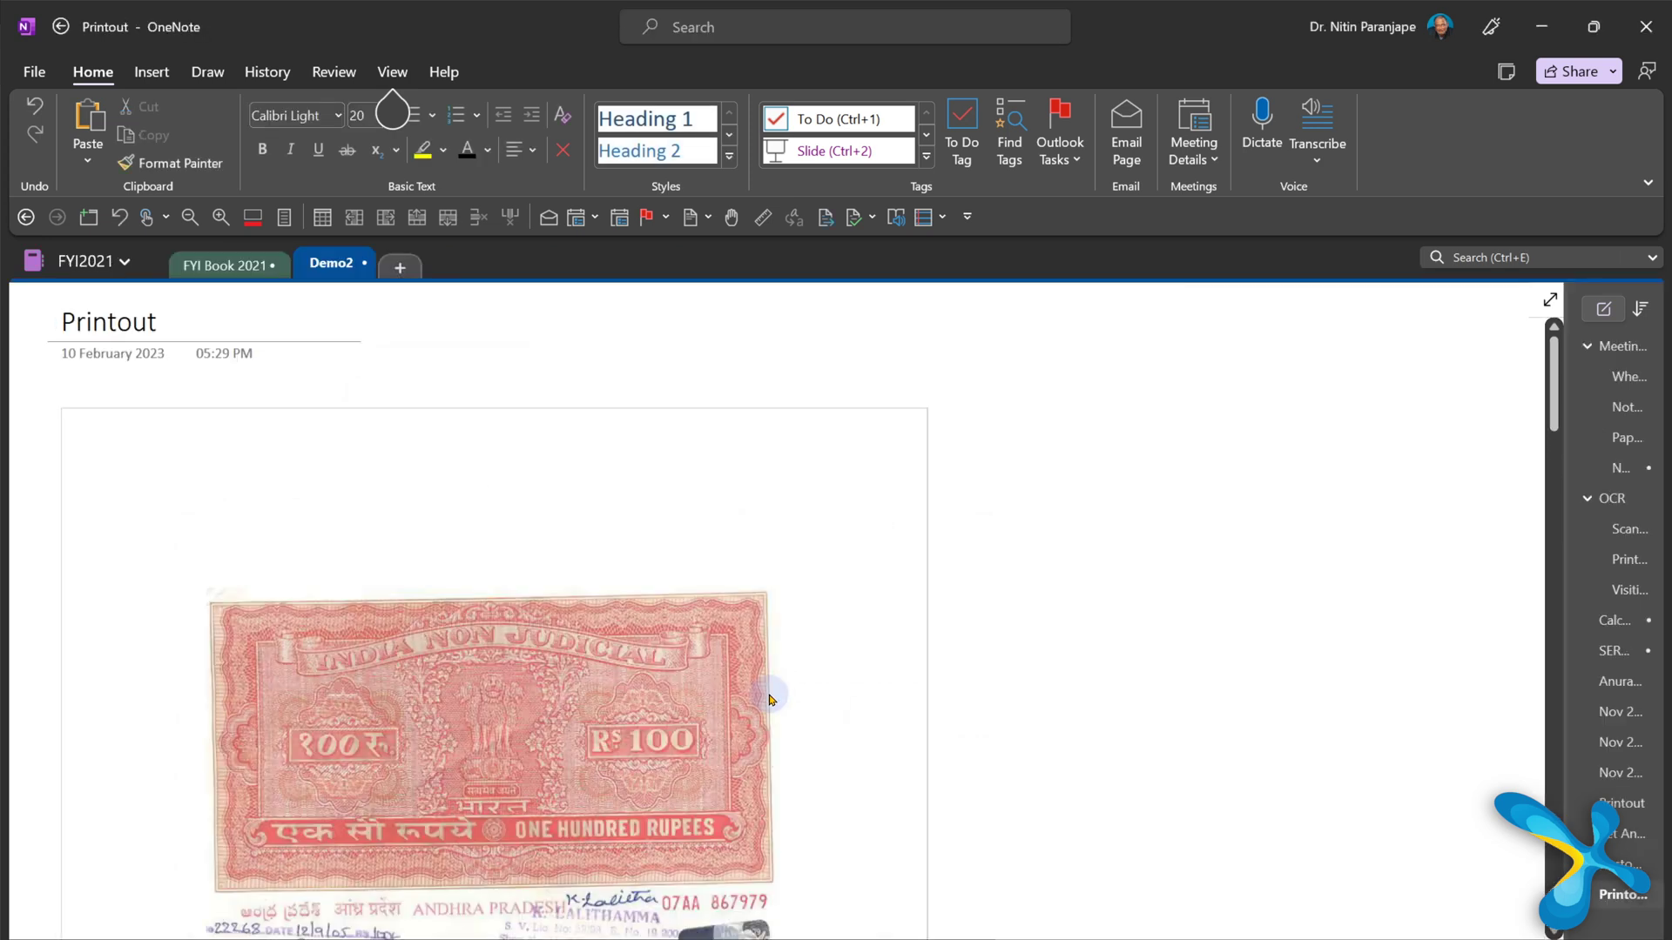
{"action": "scroll", "coordinate": [858, 624], "scroll_direction": "down", "scroll_amount": 15}
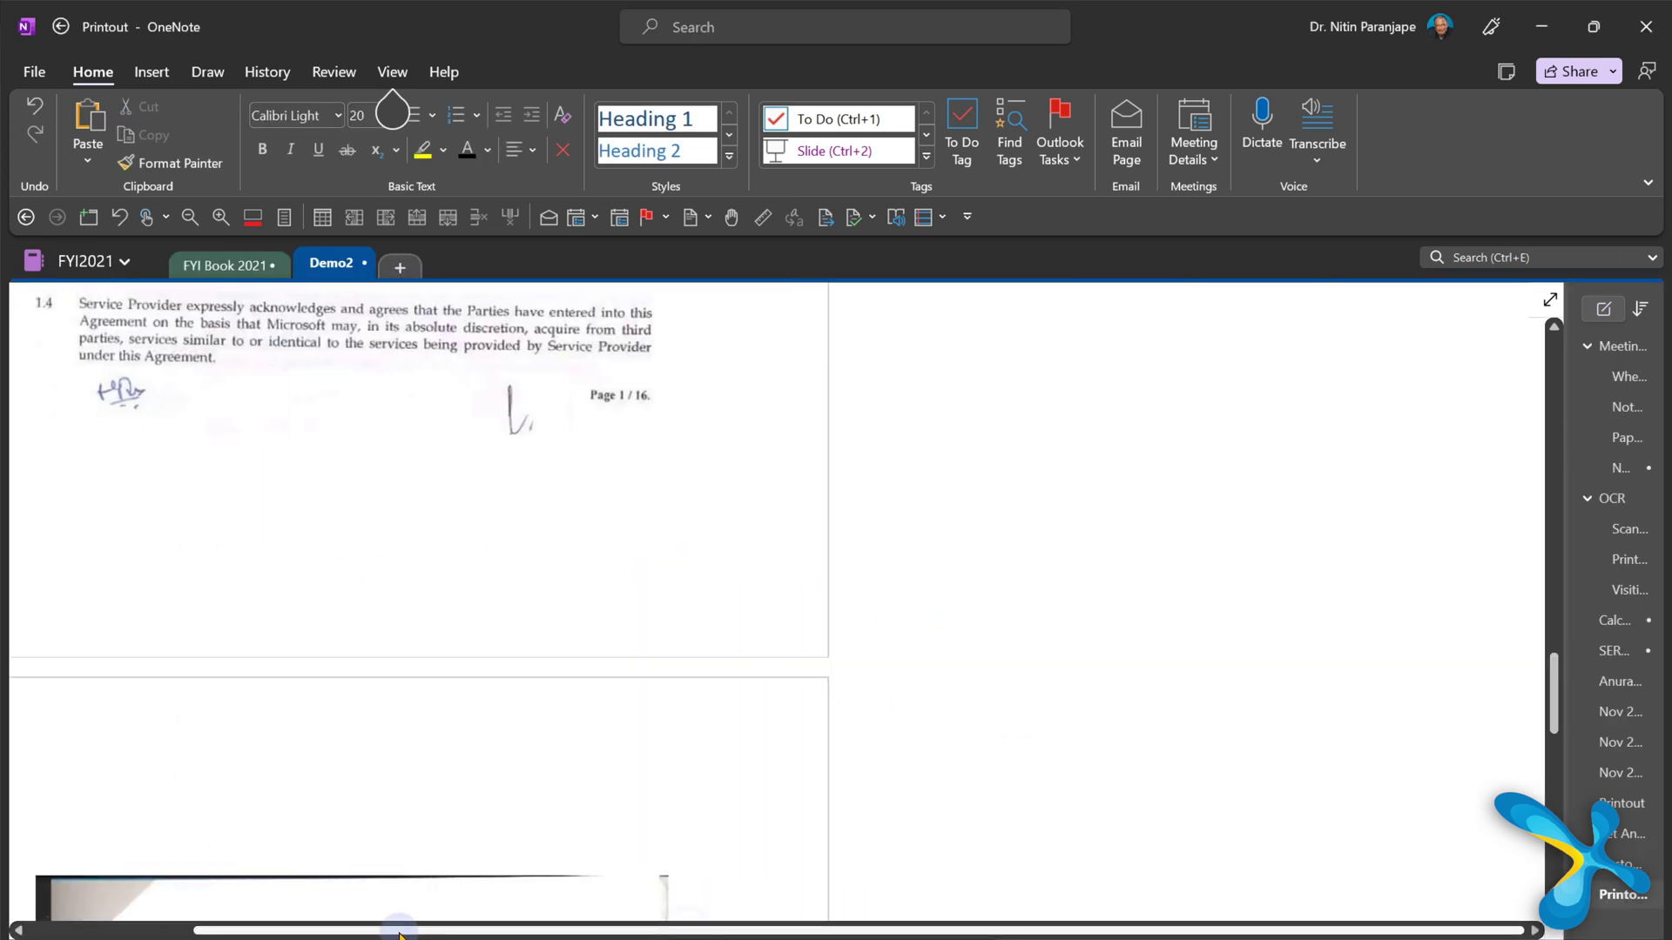
{"action": "scroll", "coordinate": [433, 642], "scroll_direction": "up", "scroll_amount": 5}
{"action": "scroll", "coordinate": [438, 650], "scroll_direction": "up", "scroll_amount": 2, "text": "ctrl"}
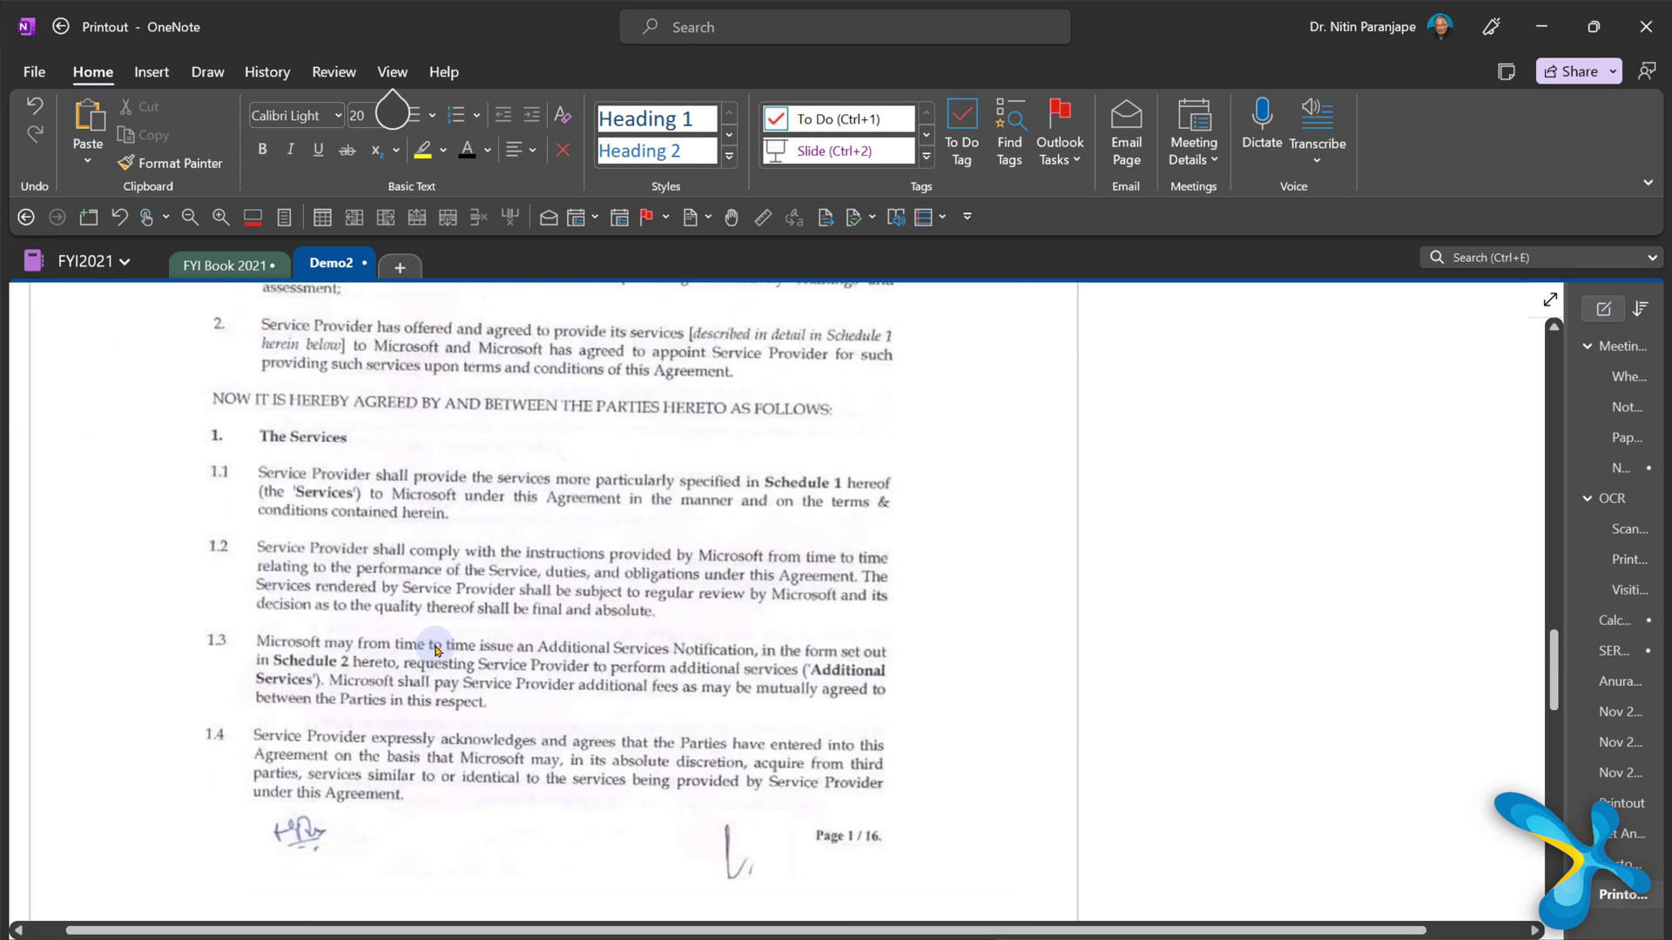
{"action": "scroll", "coordinate": [437, 649], "scroll_direction": "up", "scroll_amount": 2, "text": "ctrl"}
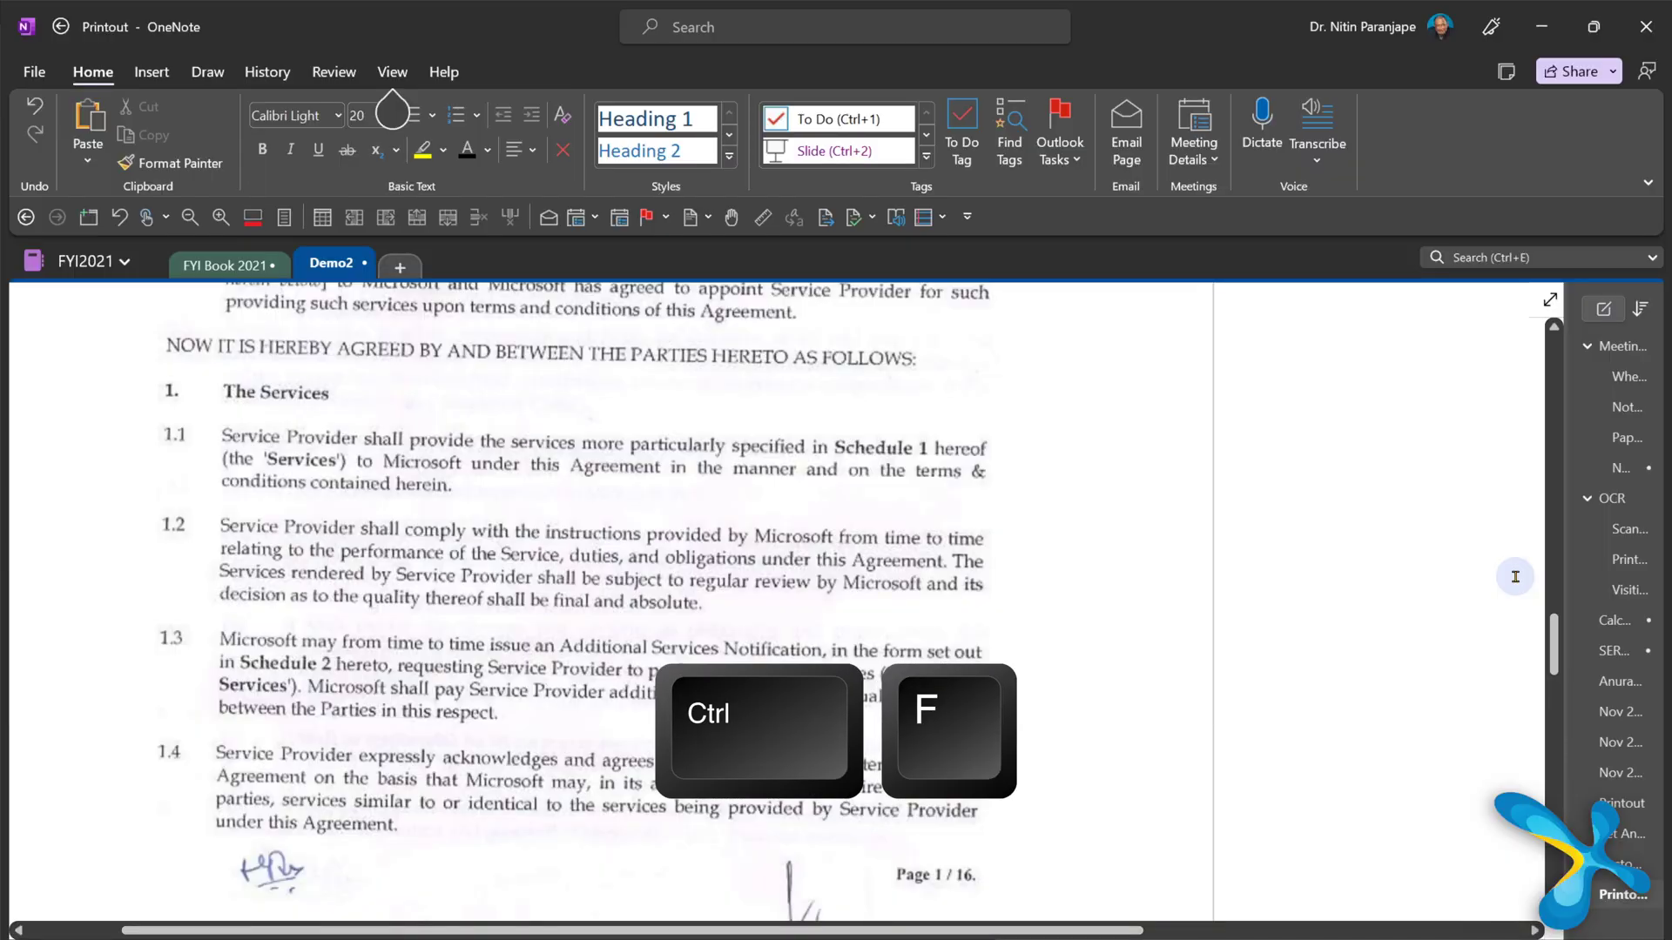
{"action": "key", "text": "ctrl+f"}
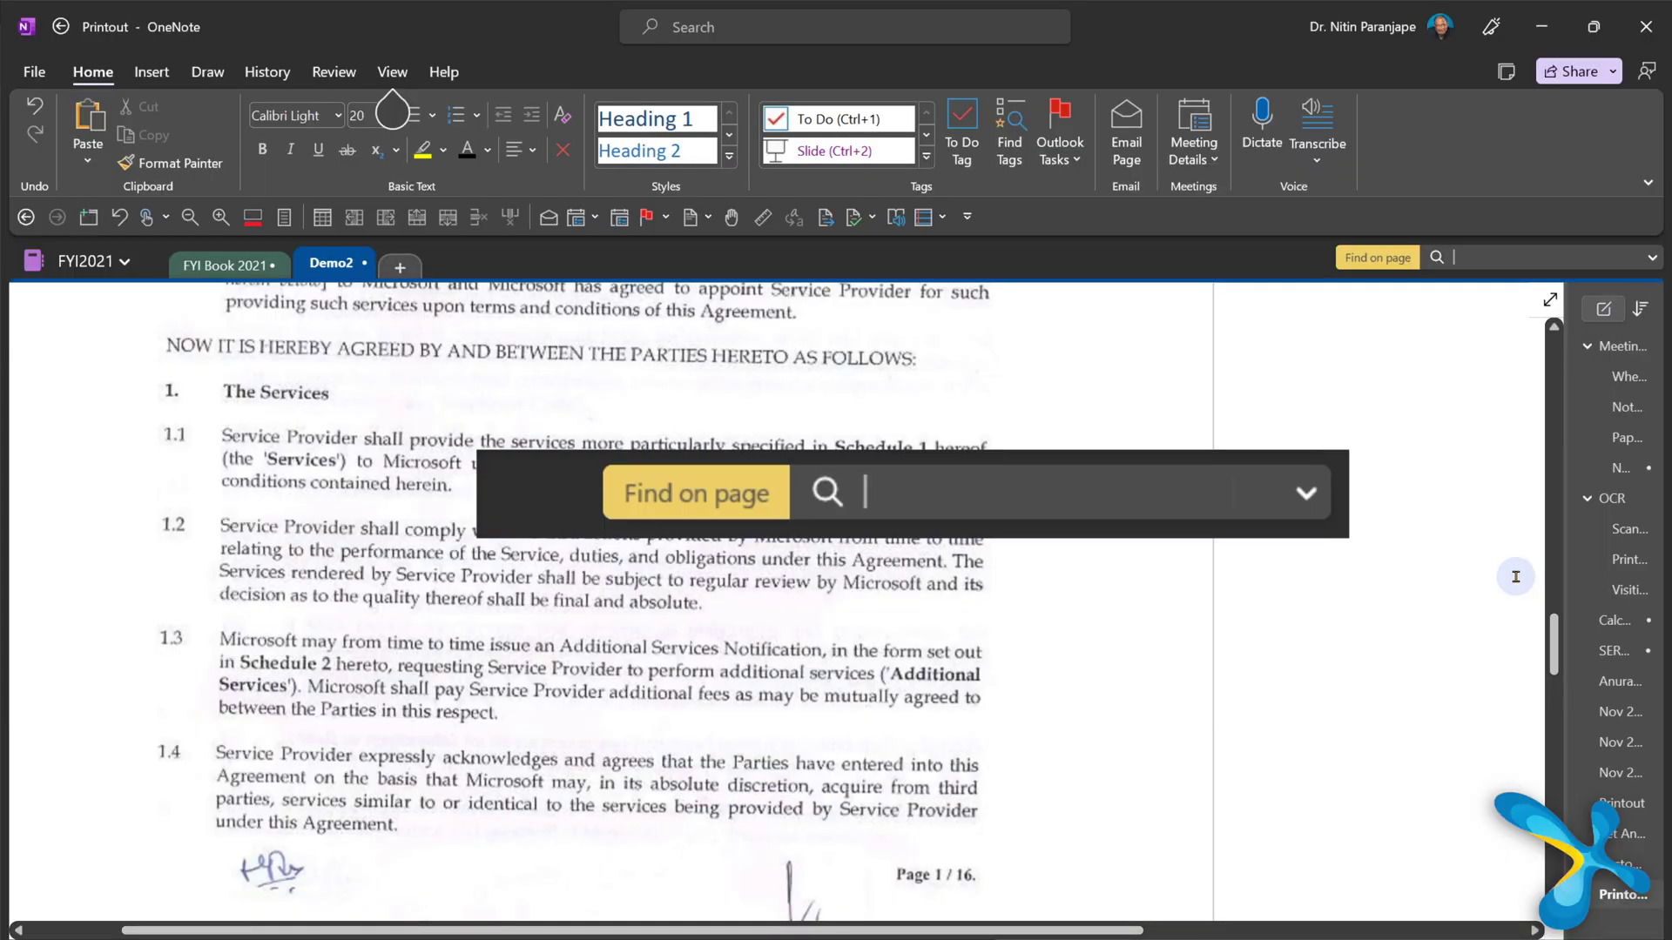
{"action": "type", "text": "parr"}
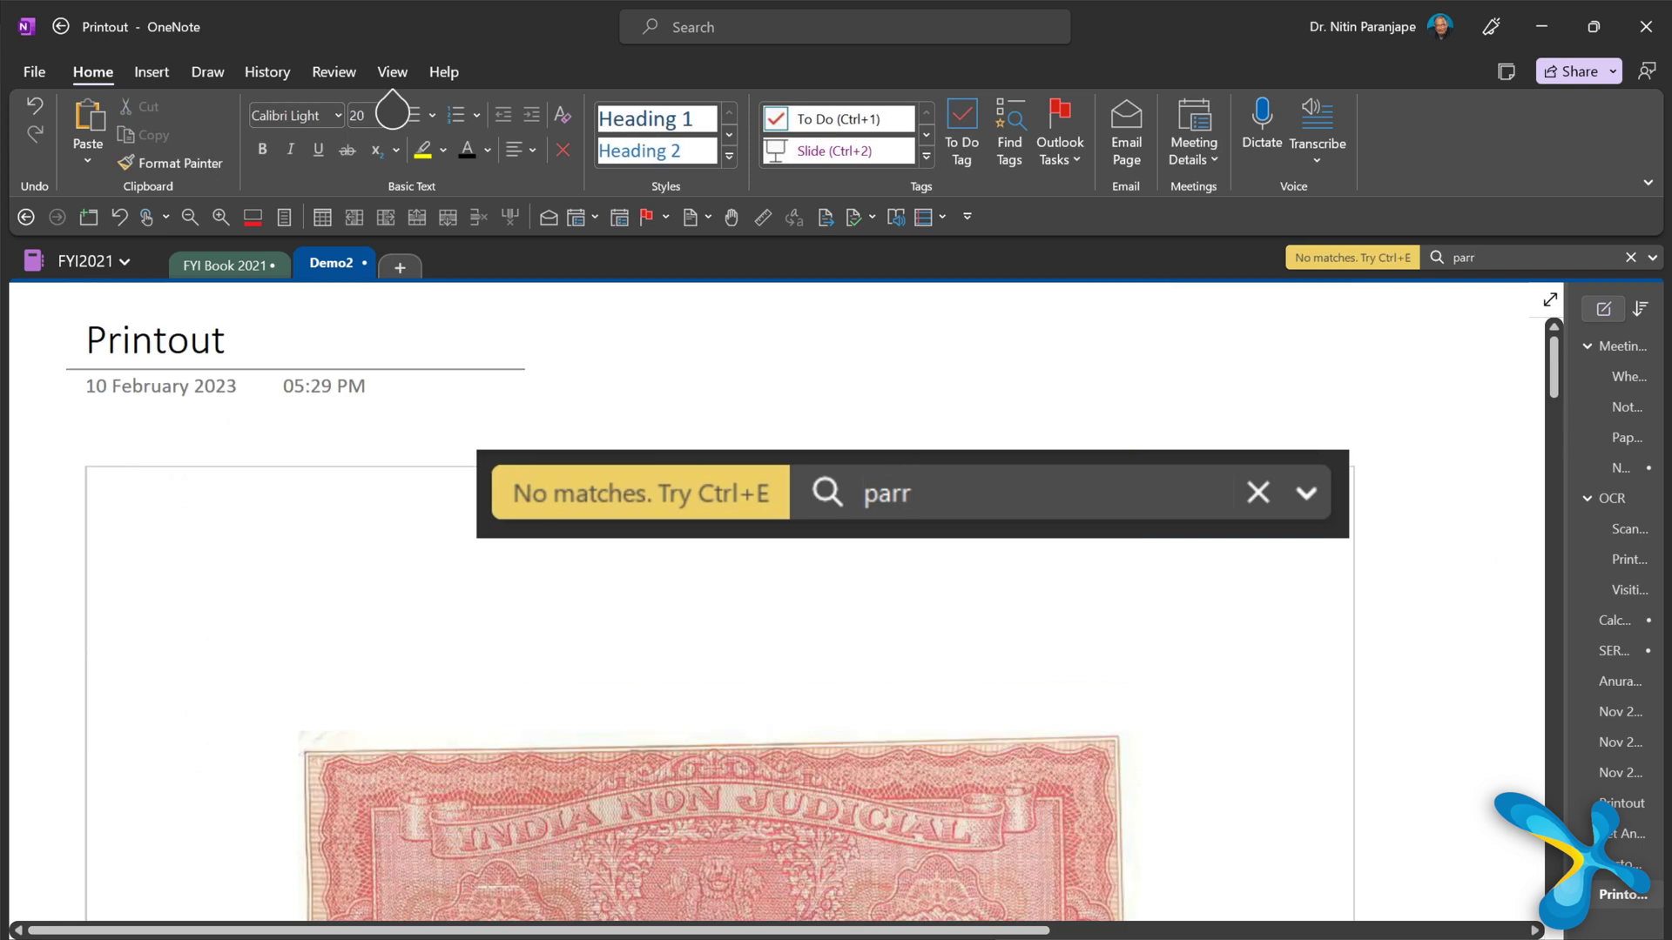
{"action": "key", "text": "BackSpace"}
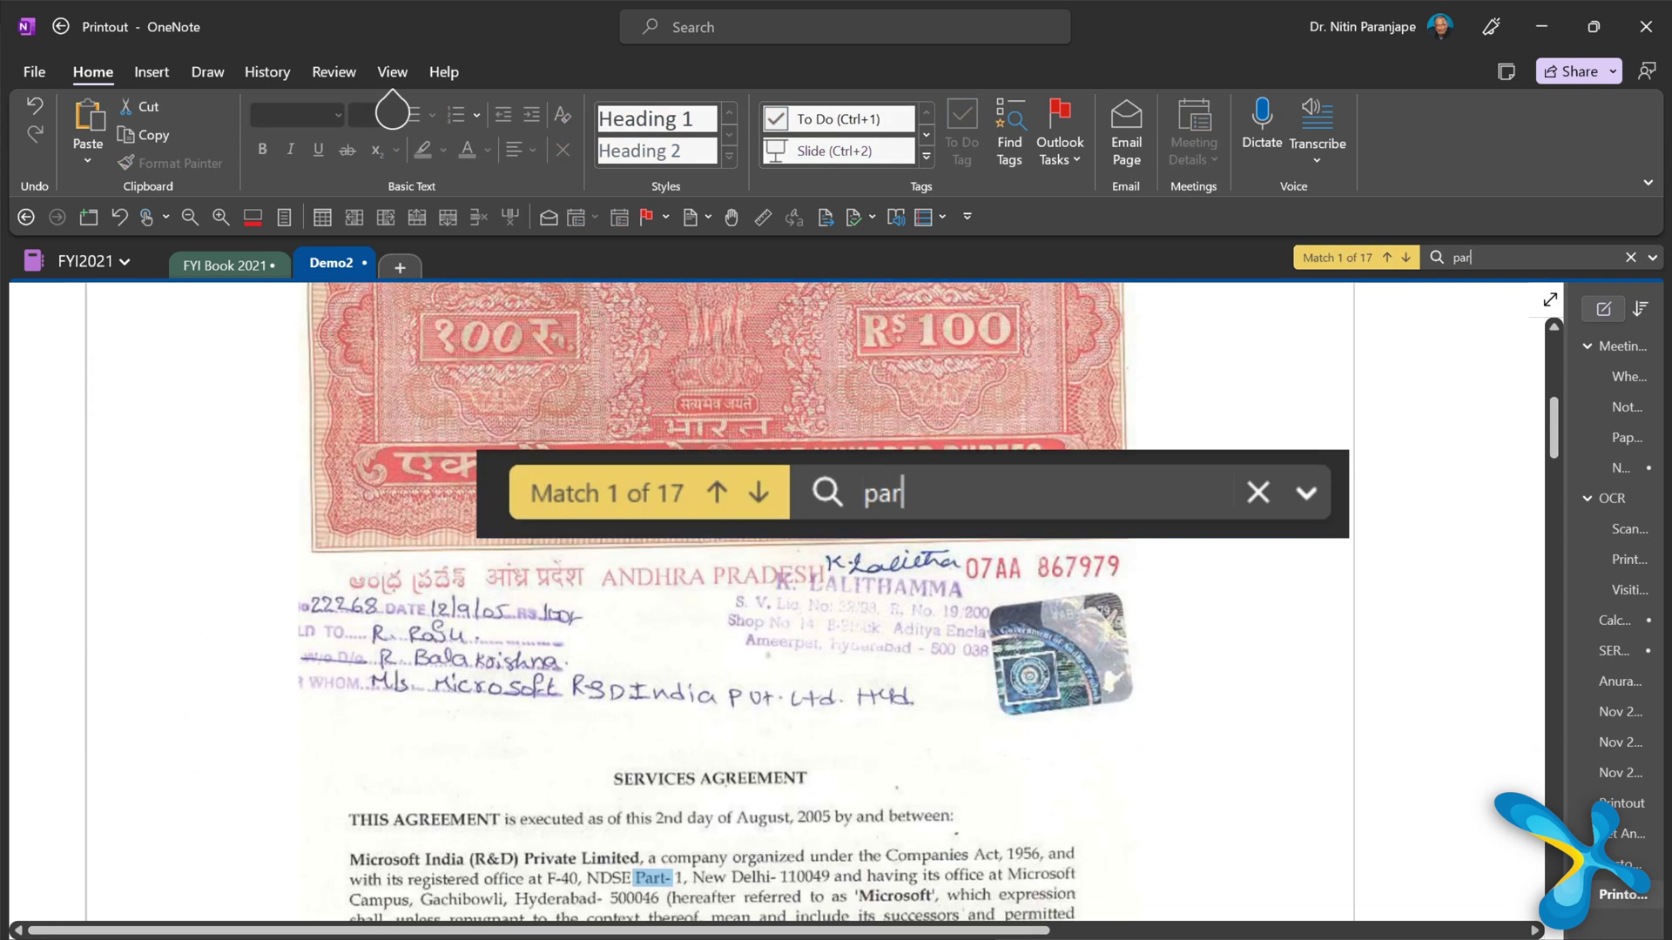
{"action": "left_click", "coordinate": [1405, 257]}
{"action": "left_click", "coordinate": [1405, 258]}
{"action": "left_click", "coordinate": [1404, 257]}
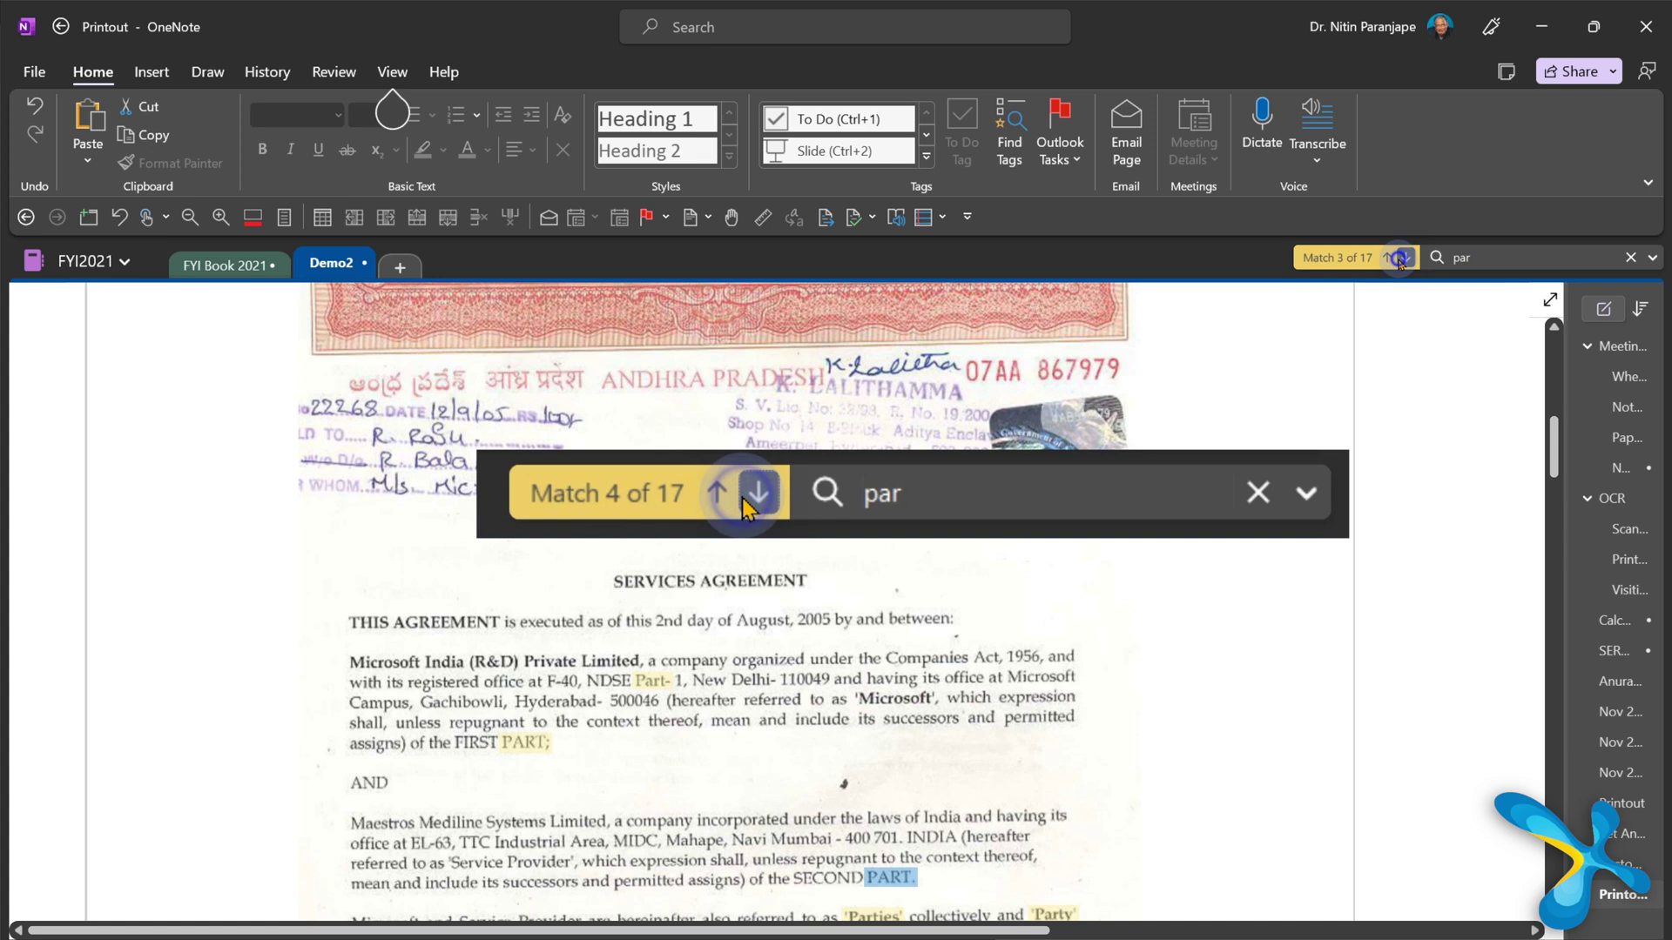
{"action": "left_click", "coordinate": [1404, 257]}
{"action": "left_click", "coordinate": [1404, 258]}
{"action": "left_click", "coordinate": [1405, 258]}
{"action": "left_click", "coordinate": [1404, 258]}
{"action": "left_click", "coordinate": [1405, 258]}
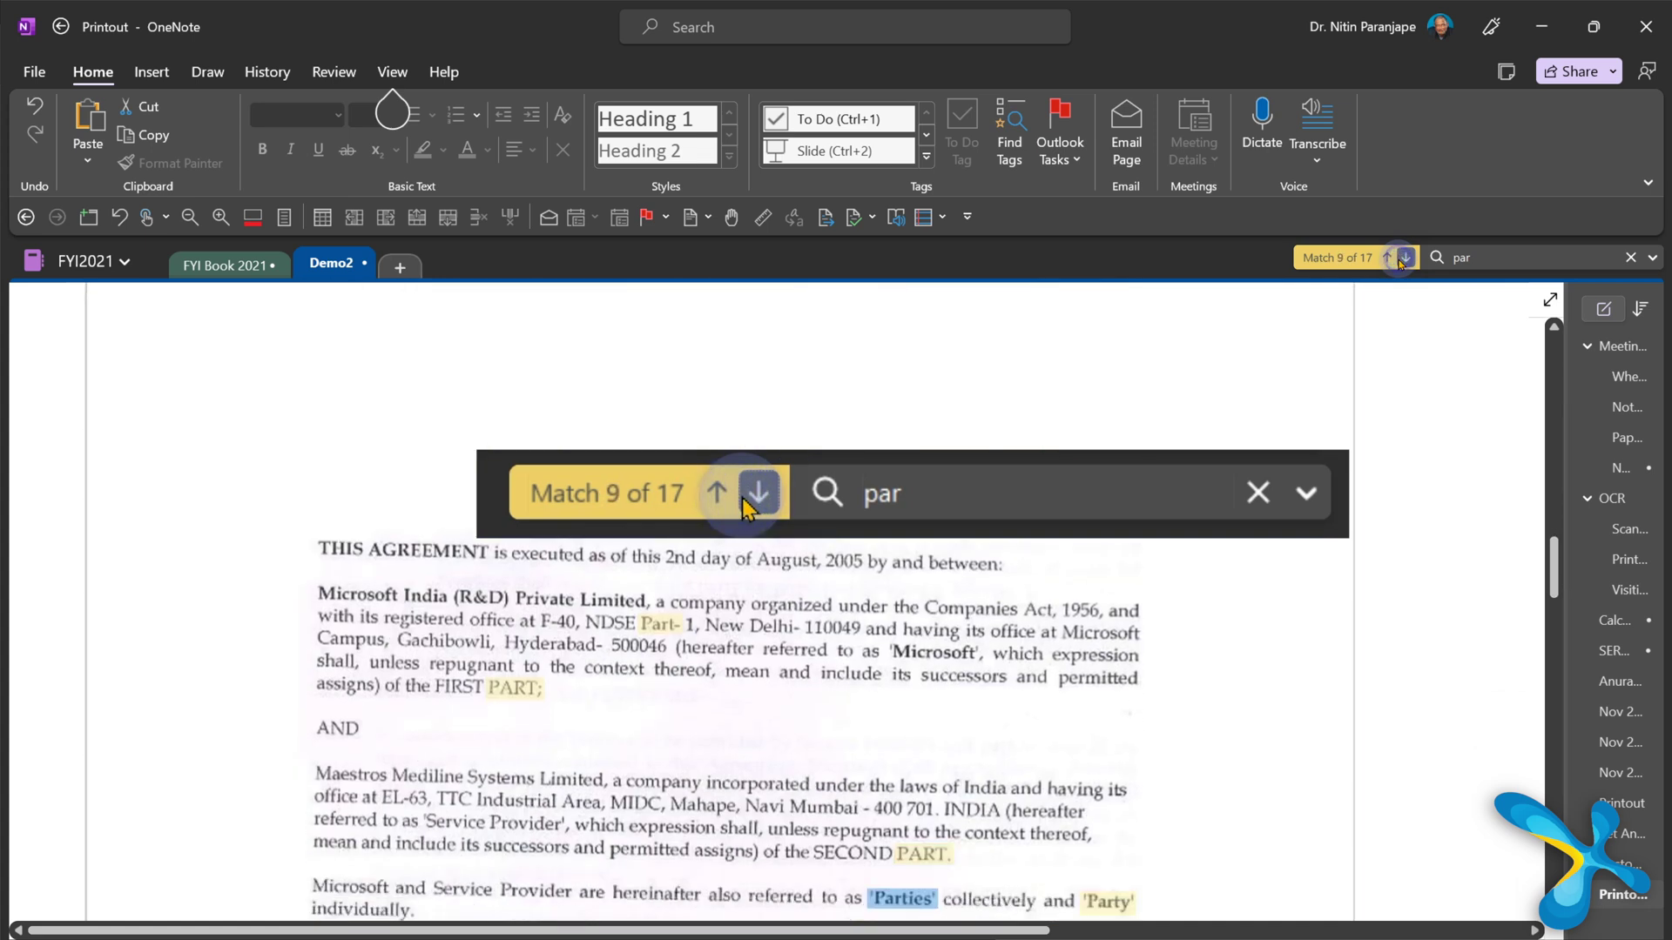
{"action": "left_click", "coordinate": [1405, 257]}
{"action": "left_click", "coordinate": [1405, 258]}
{"action": "left_click", "coordinate": [1405, 258]}
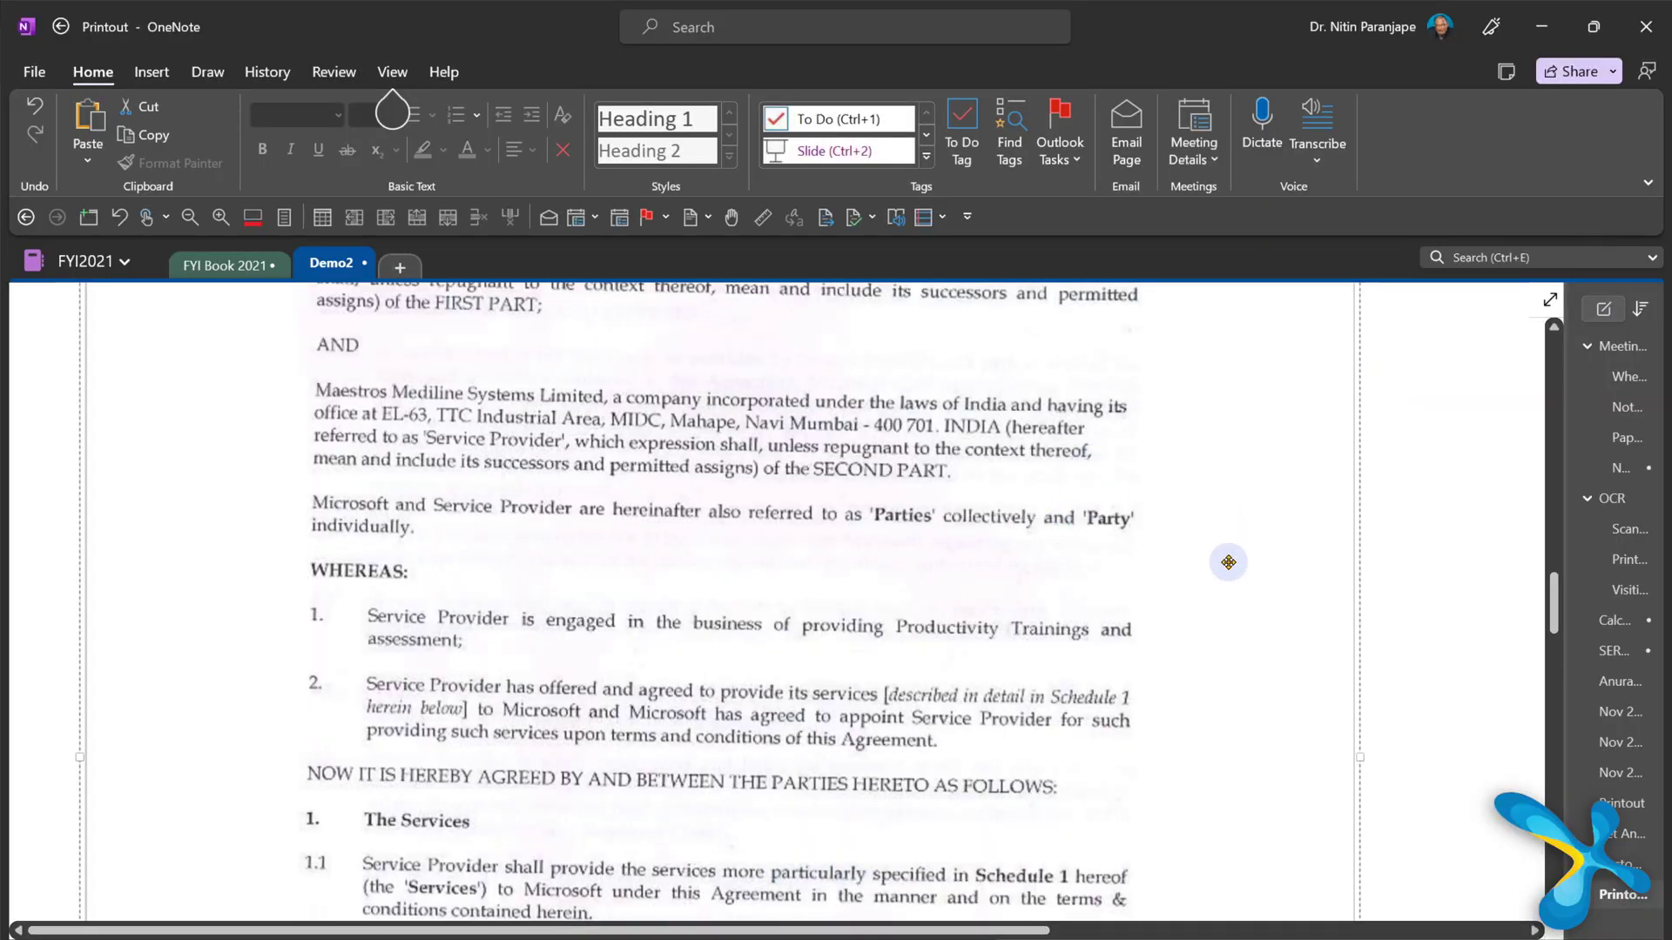
From the printout image's context menu, choose Copy Text from All the Pages of the Printout
{"action": "right_click", "coordinate": [865, 433]}
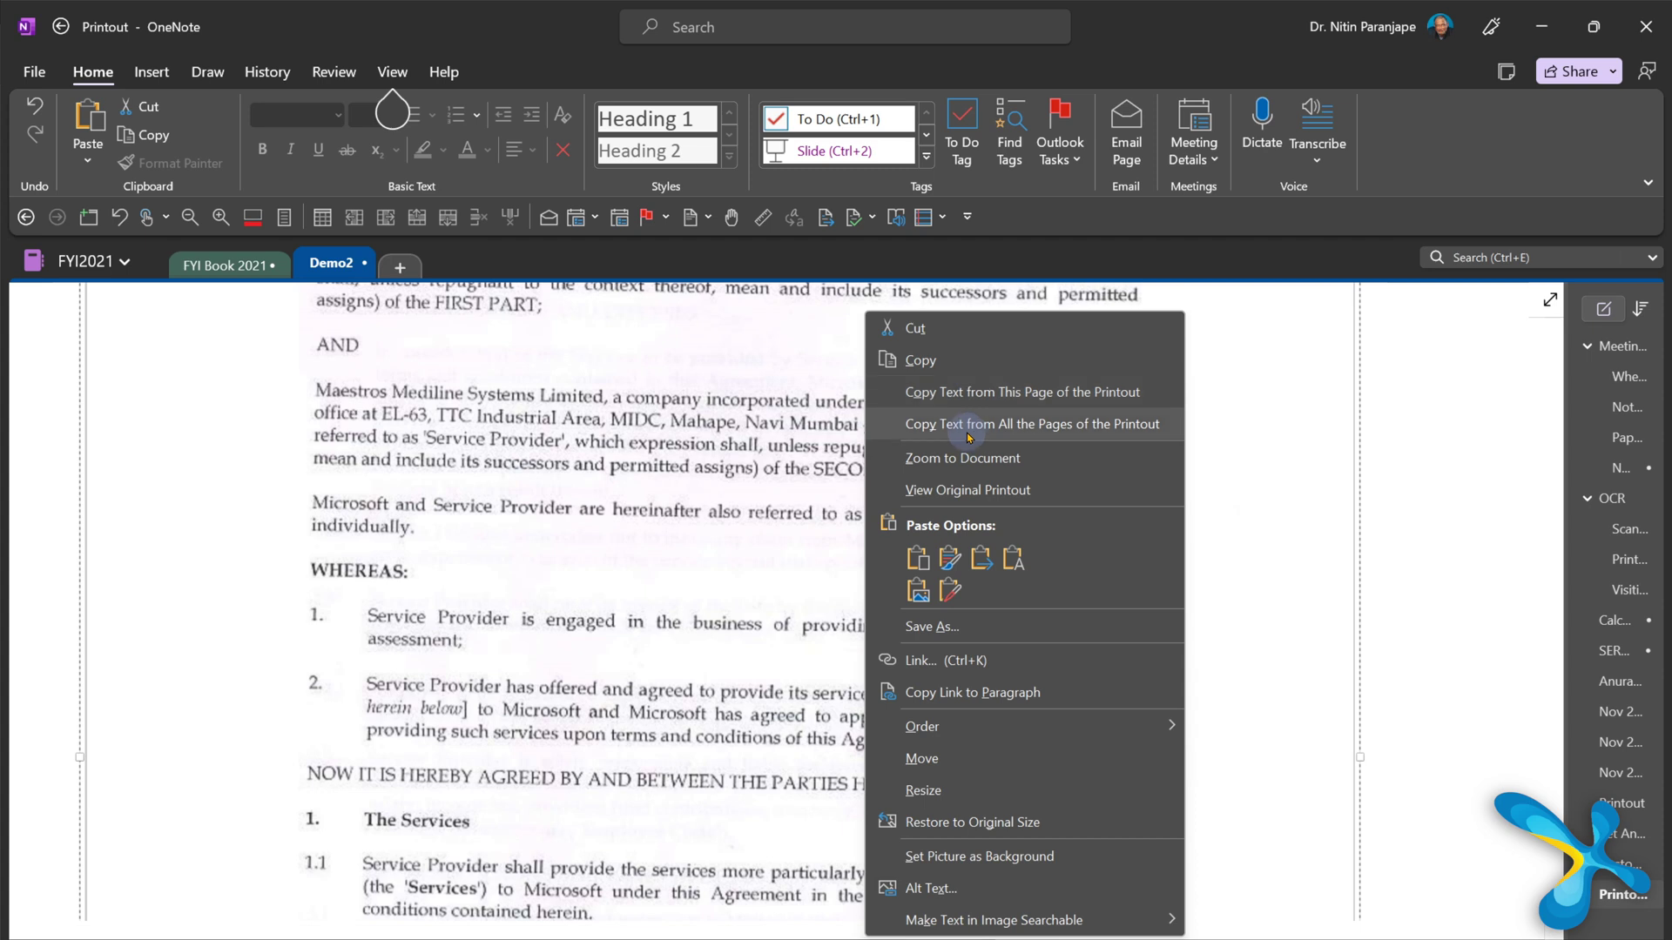
{"action": "left_click", "coordinate": [969, 434]}
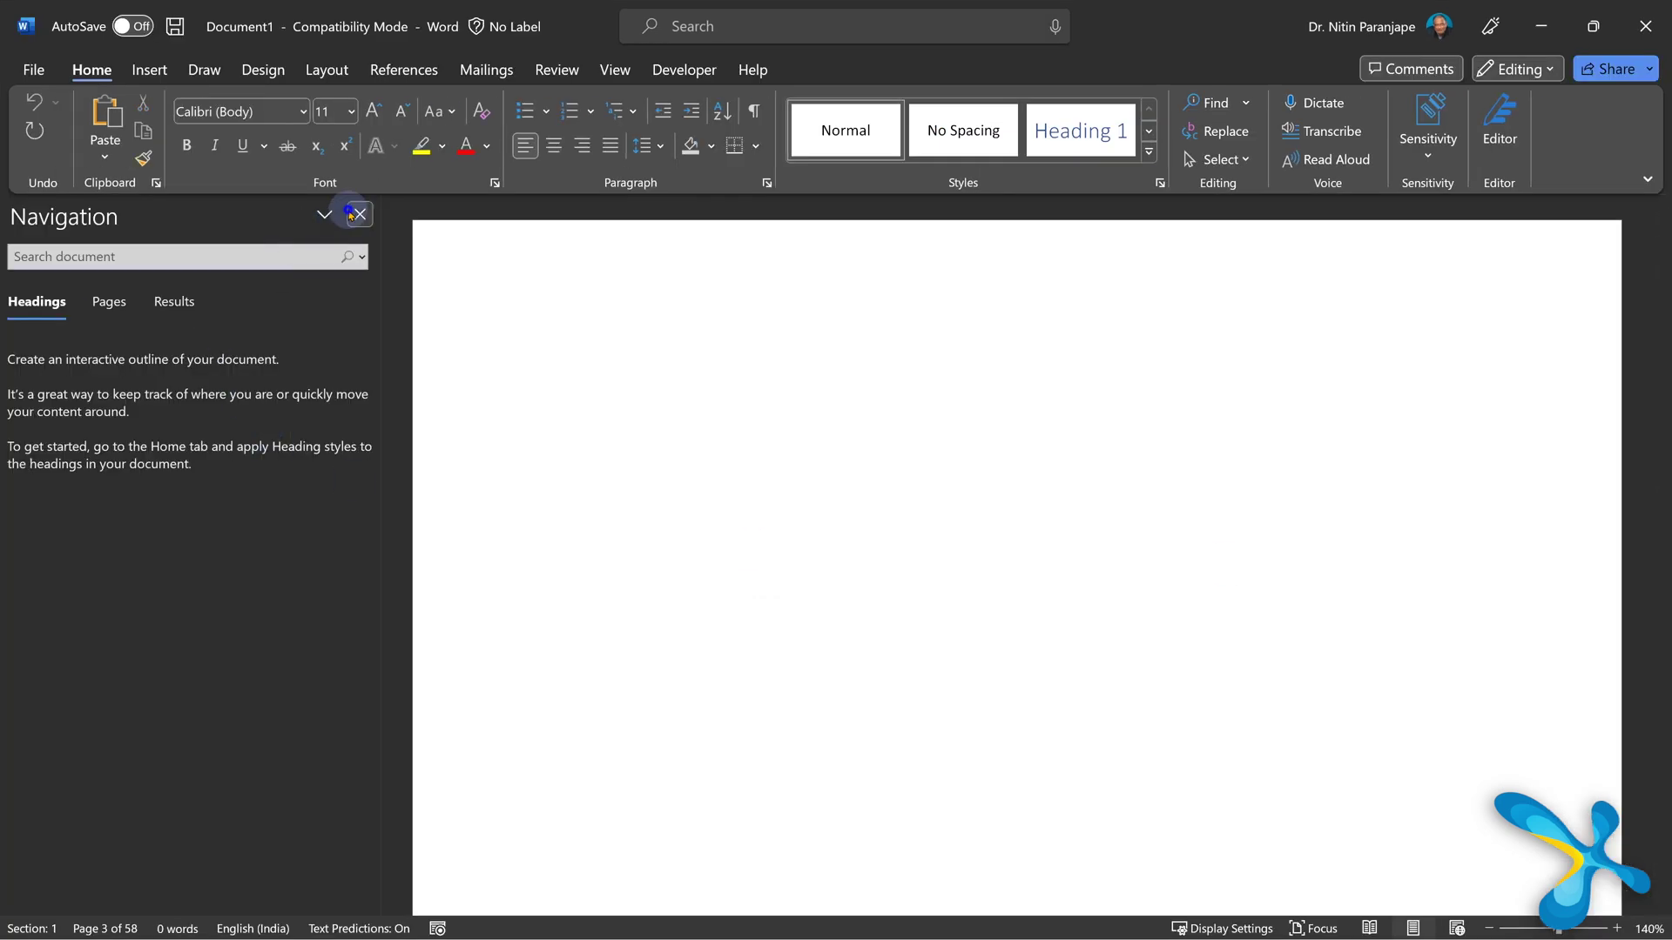
Hide the Navigation pane and paste the agreement text into Document1 using Keep Text Only
{"action": "left_click", "coordinate": [359, 214]}
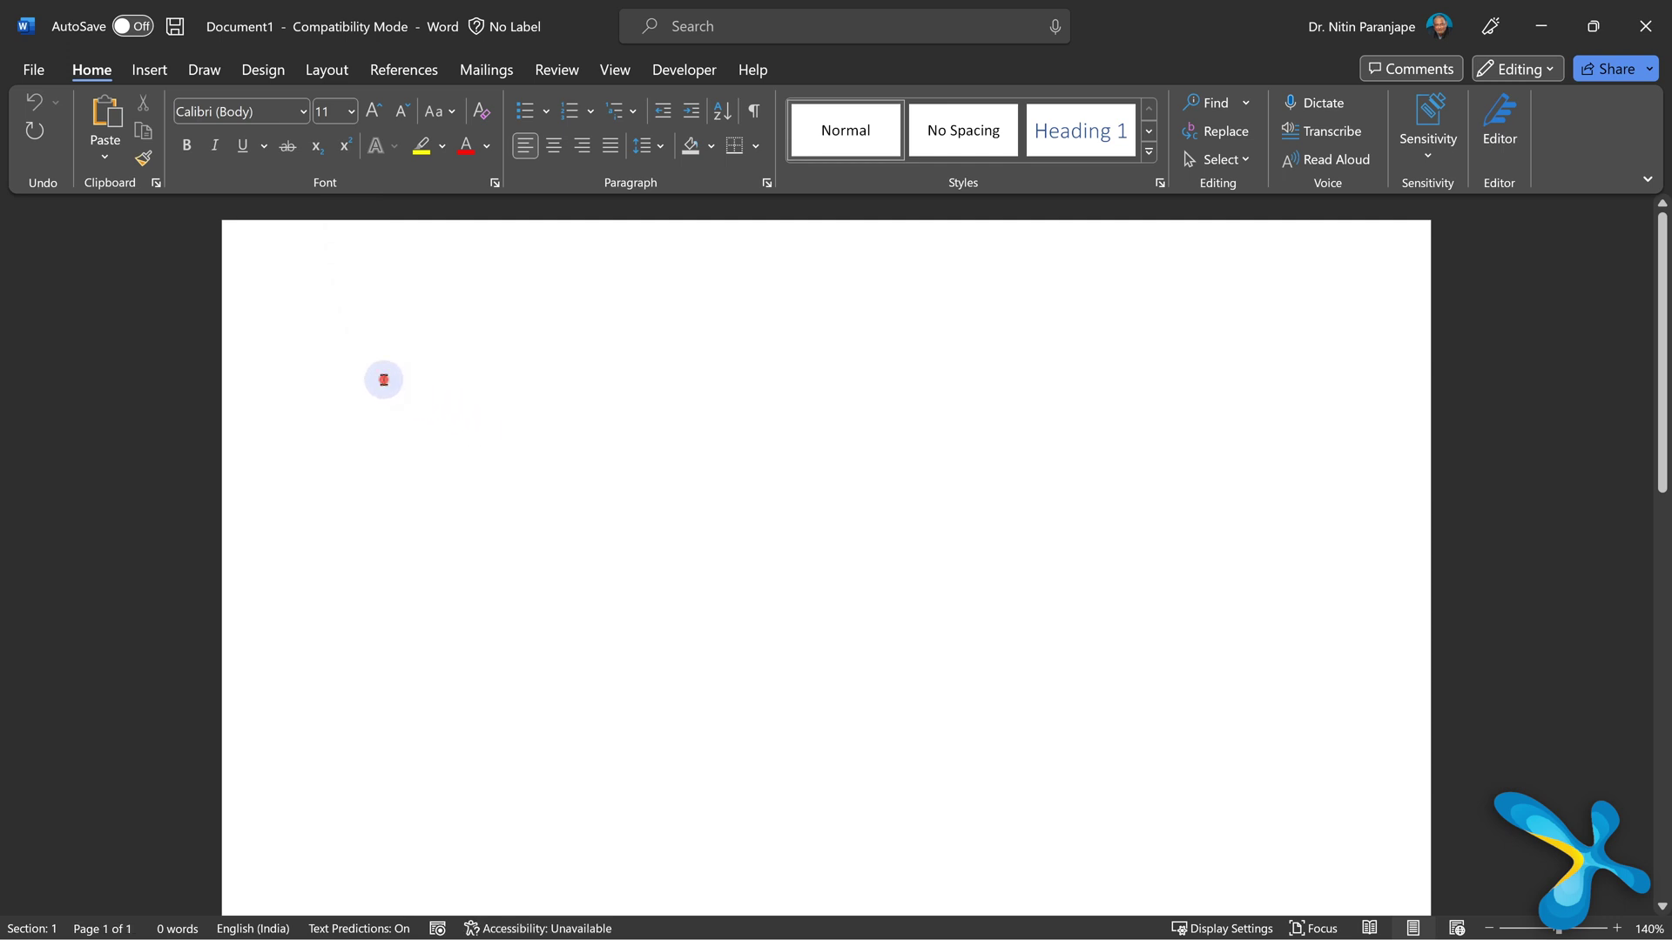
{"action": "right_click", "coordinate": [383, 380]}
{"action": "left_click", "coordinate": [534, 535]}
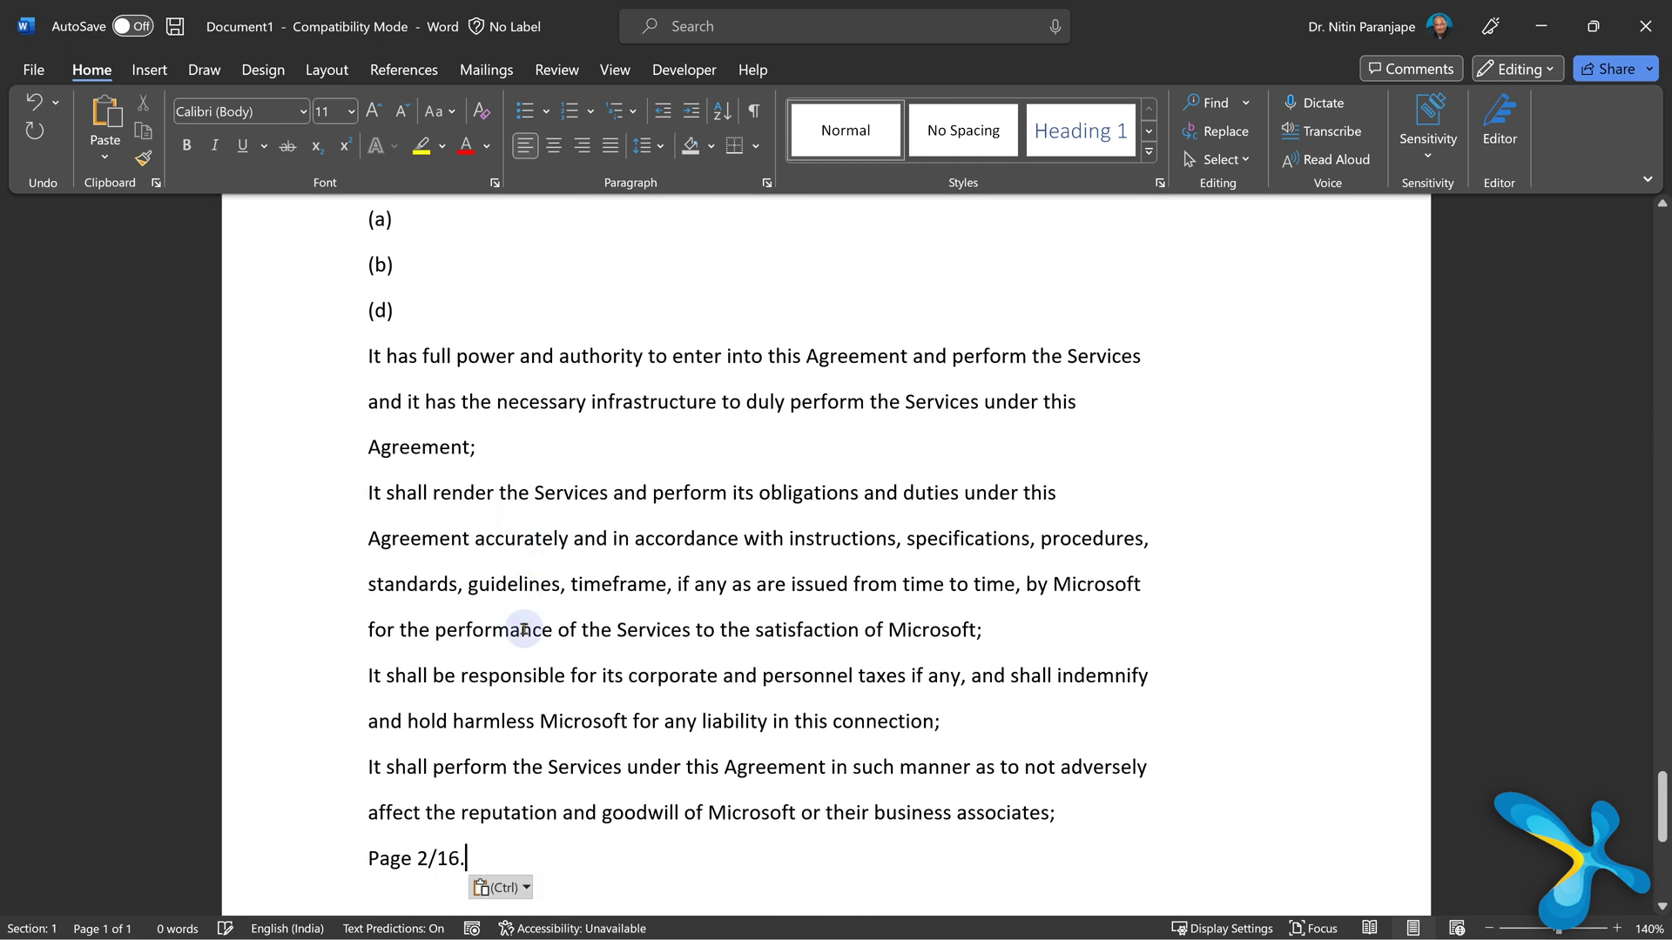
{"action": "scroll", "coordinate": [526, 631], "scroll_direction": "down", "scroll_amount": 1}
{"action": "scroll", "coordinate": [530, 620], "scroll_direction": "up", "scroll_amount": 10}
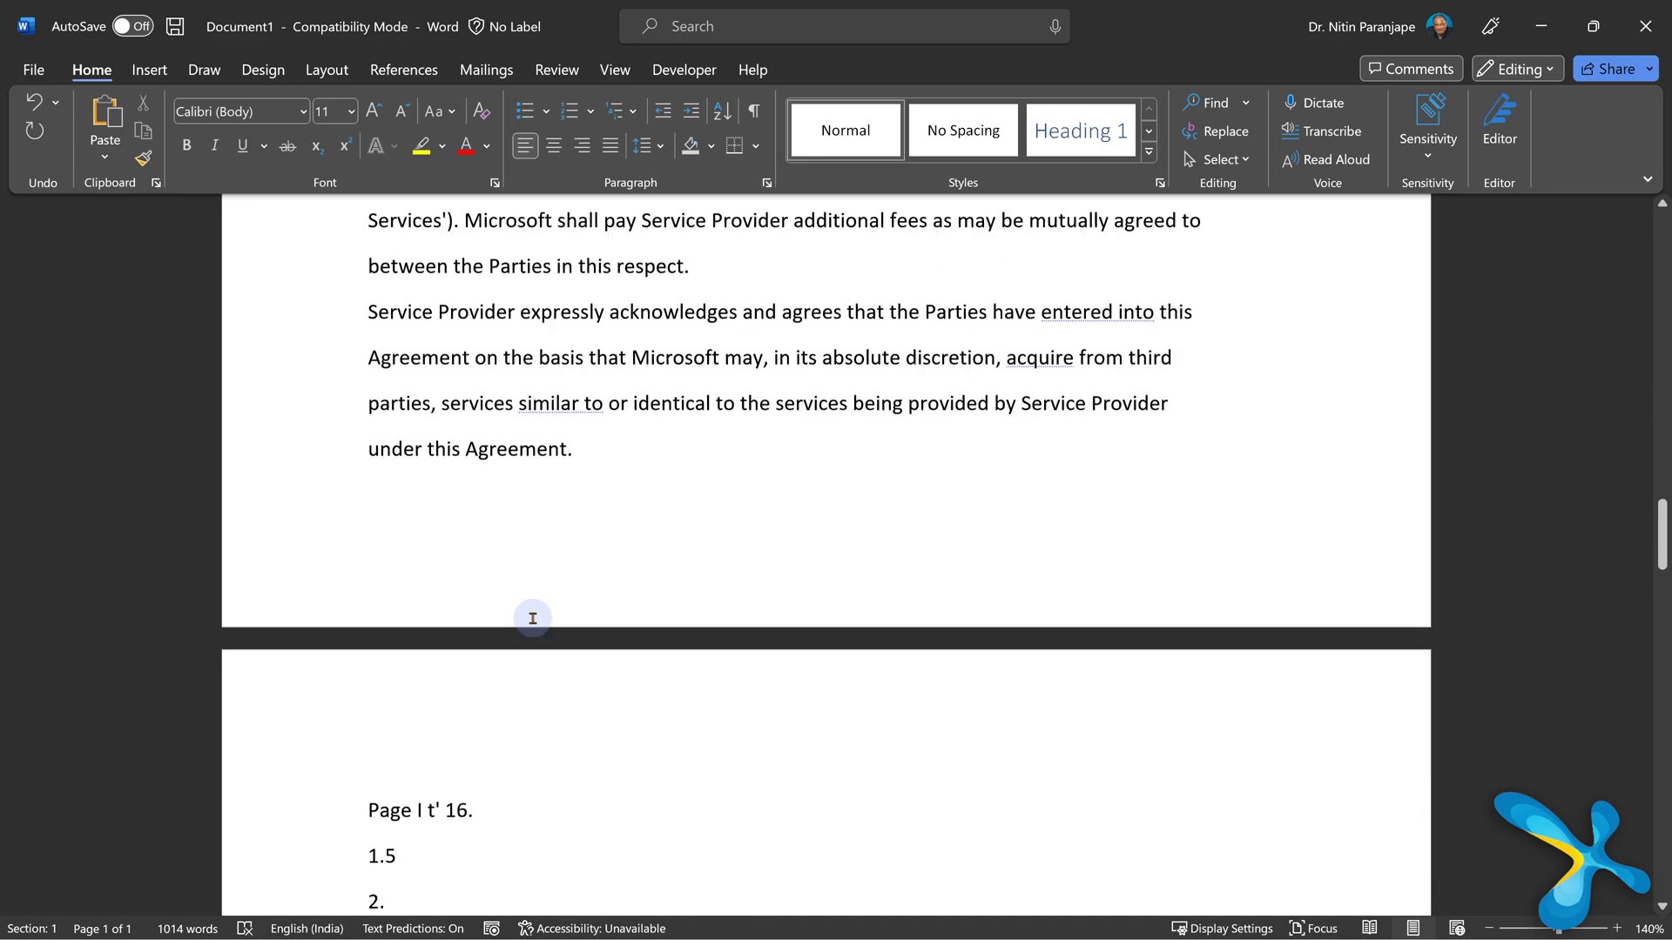